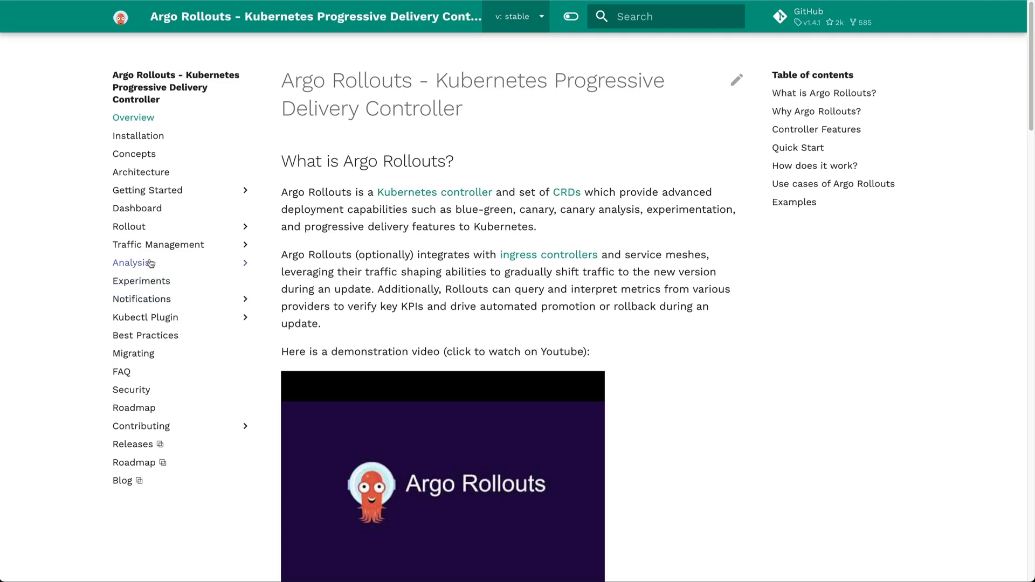
Look over the metric providers listed under Analysis in the Argo Rollouts documentation.
{"action": "left_click", "coordinate": [150, 263]}
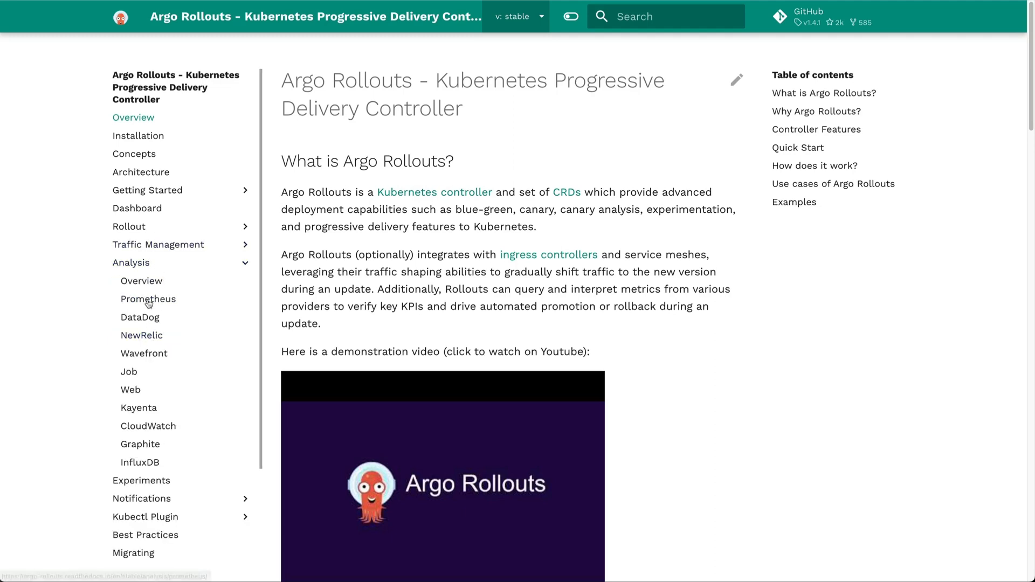
{"action": "left_click", "coordinate": [205, 298]}
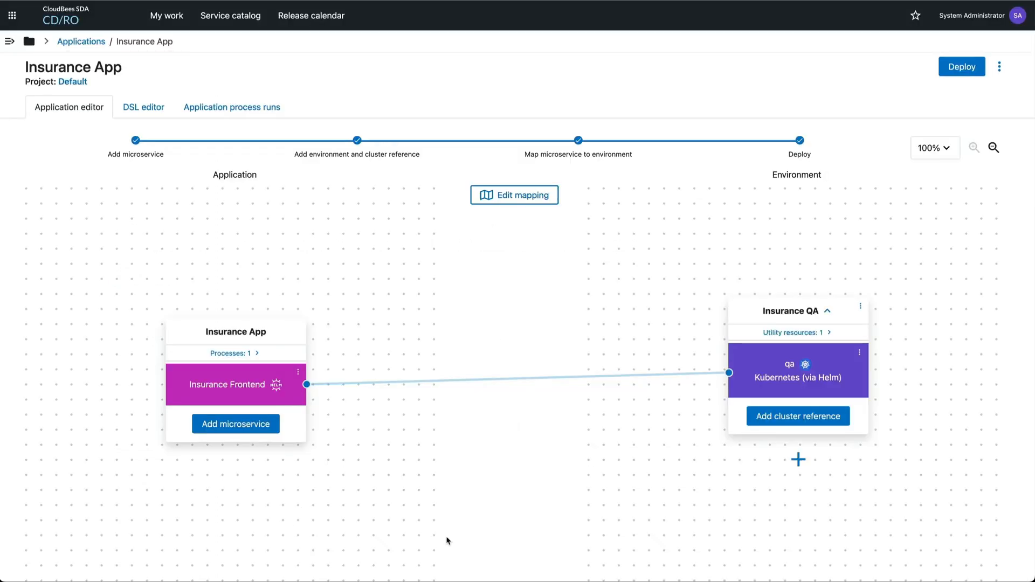
In CloudBees CD/RO, review the Insurance Frontend microservice's Helm settings, including its Git repository, chart and the appVersion image tag in the additional options.
{"action": "left_click", "coordinate": [297, 372]}
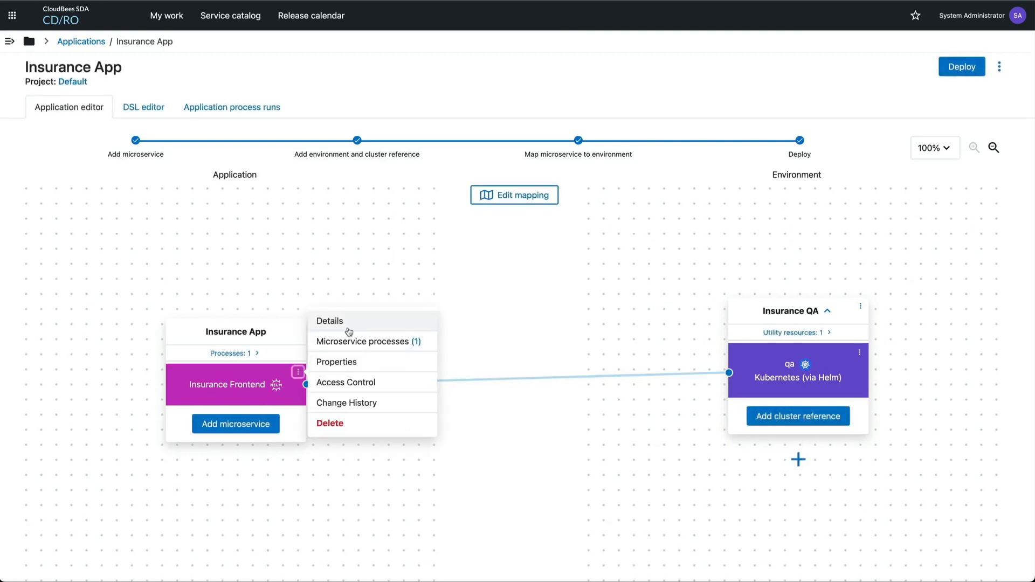
{"action": "left_click", "coordinate": [349, 332]}
{"action": "scroll", "coordinate": [871, 358], "scroll_direction": "down", "scroll_amount": 3}
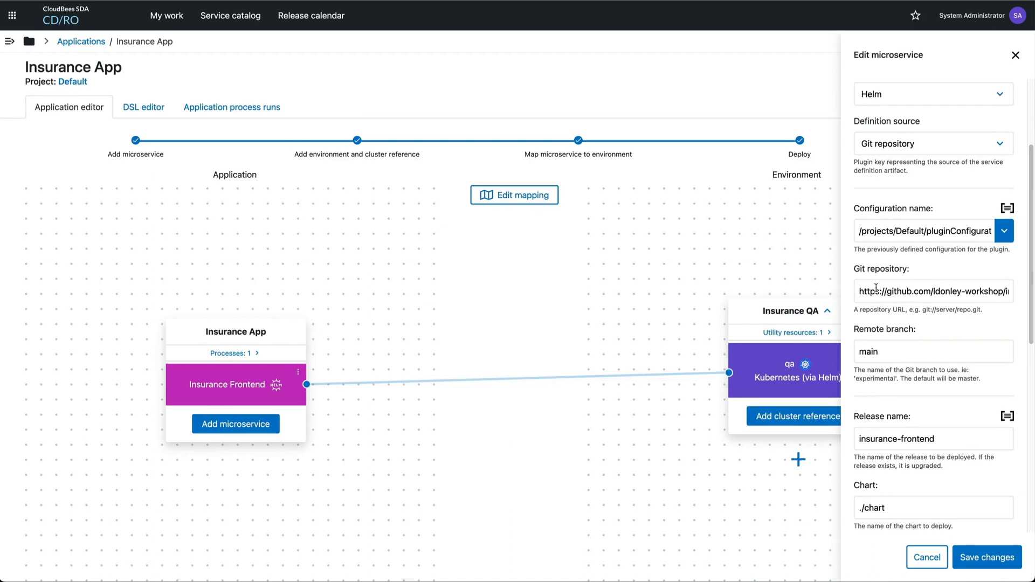
{"action": "scroll", "coordinate": [922, 427], "scroll_direction": "down", "scroll_amount": 2}
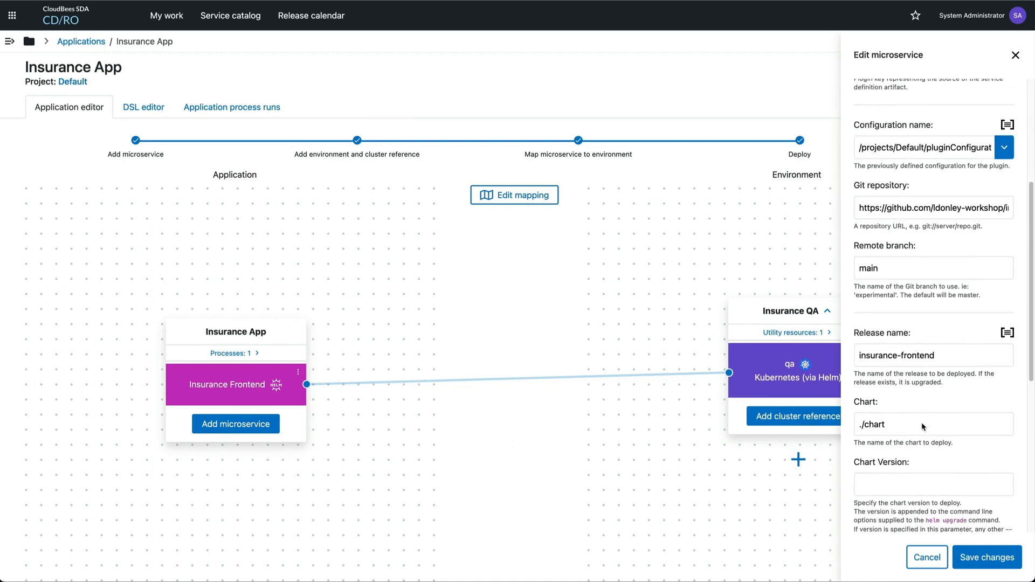
{"action": "scroll", "coordinate": [911, 415], "scroll_direction": "down", "scroll_amount": 2}
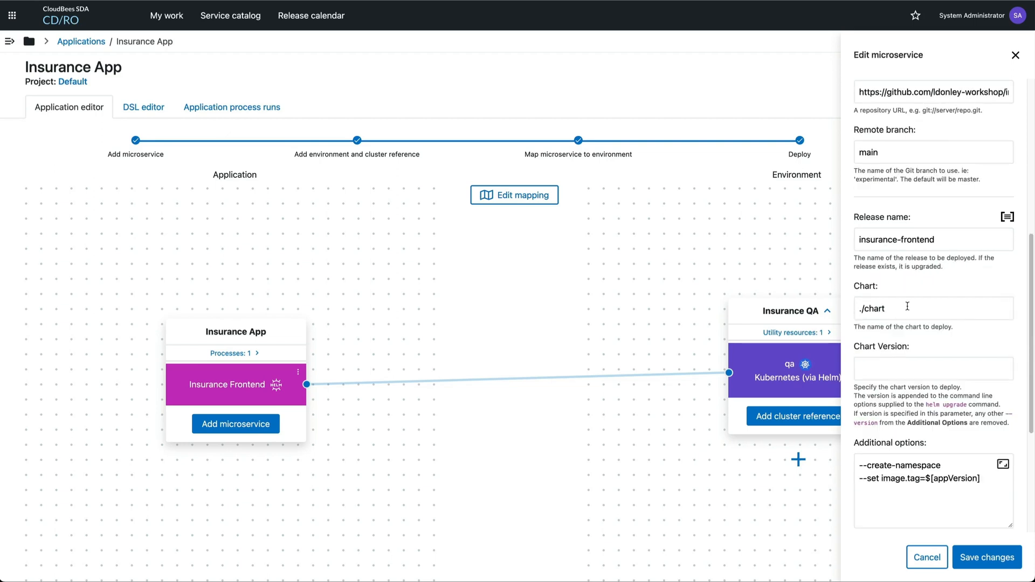
{"action": "scroll", "coordinate": [927, 428], "scroll_direction": "down", "scroll_amount": 2}
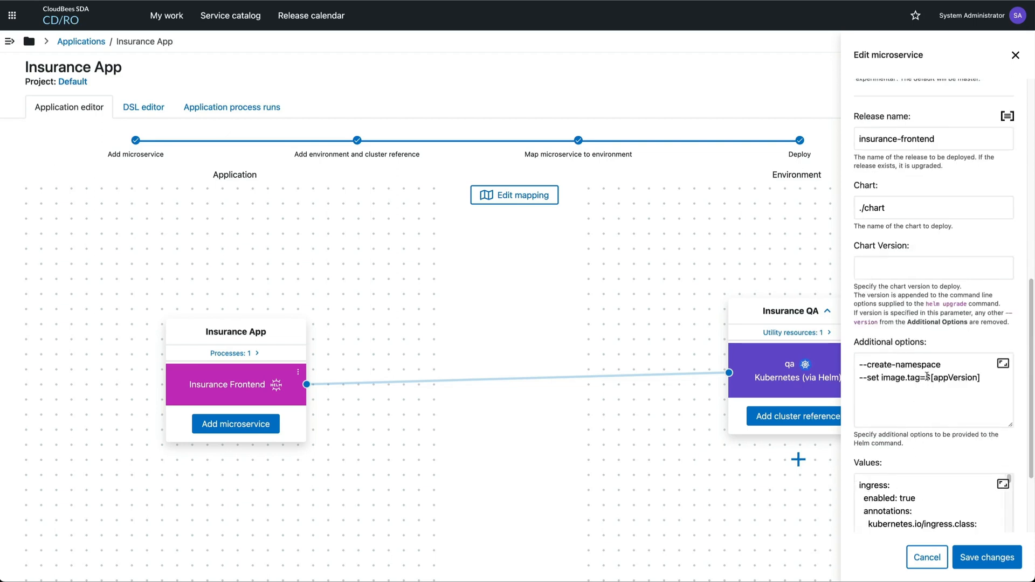
{"action": "left_click_drag", "start_coordinate": [927, 376], "coordinate": [984, 378]}
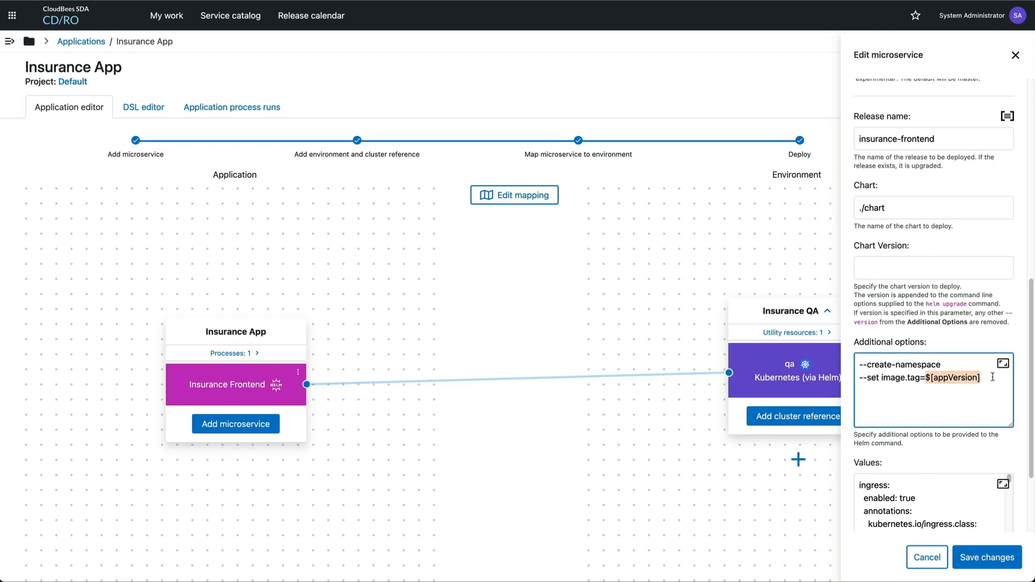
{"action": "left_click", "coordinate": [992, 377]}
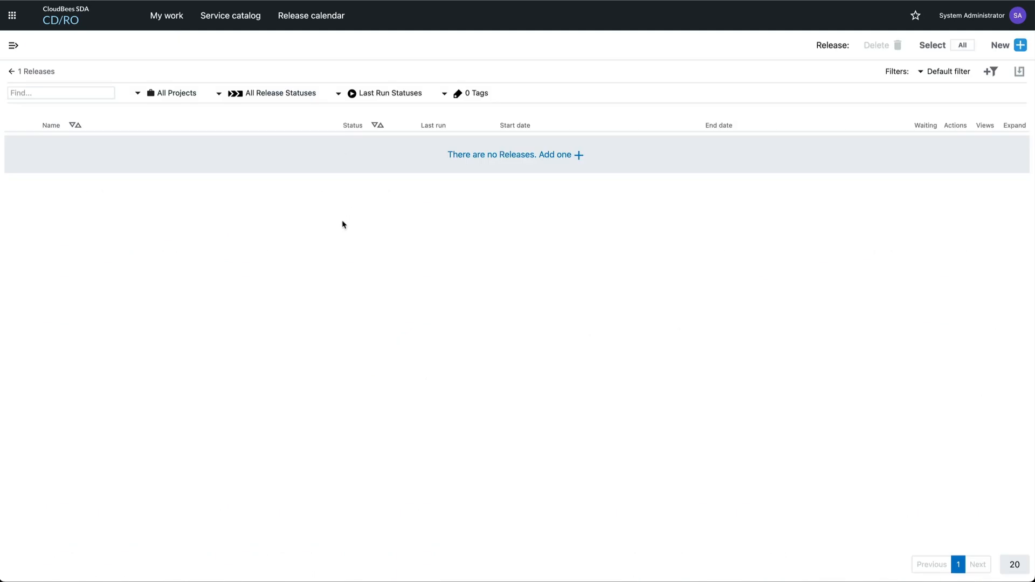
Create a release named "Argo Release" in the Default project with a new pipeline.
{"action": "left_click", "coordinate": [1020, 45]}
{"action": "left_click", "coordinate": [568, 139]}
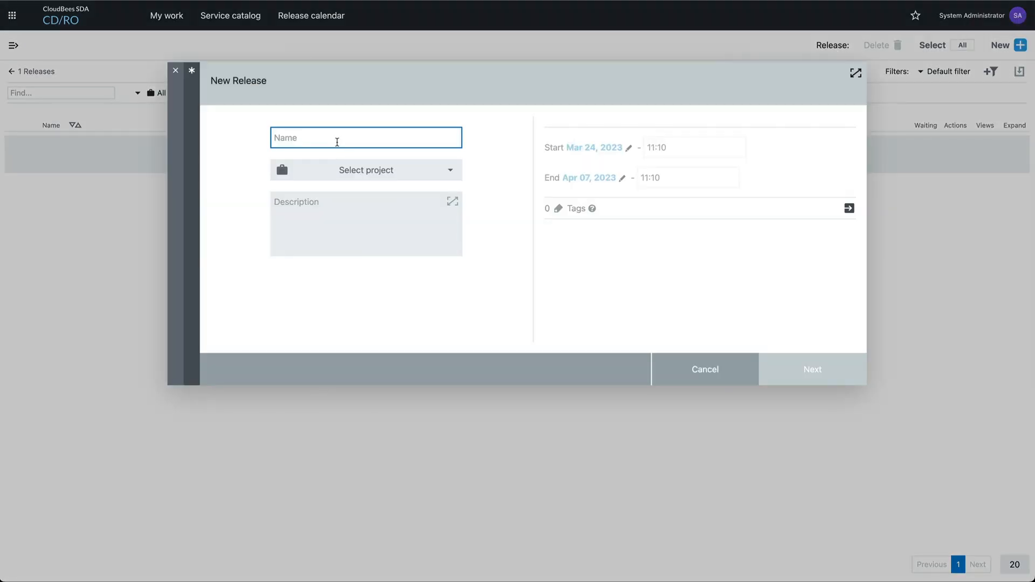
{"action": "type", "text": "Argo Release"}
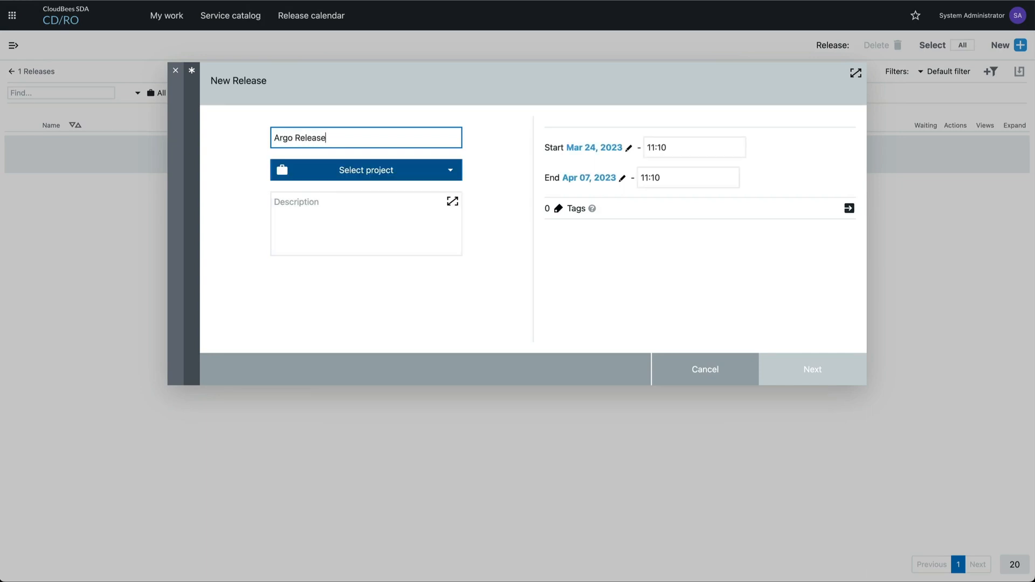
{"action": "left_click", "coordinate": [315, 171]}
{"action": "left_click", "coordinate": [339, 242]}
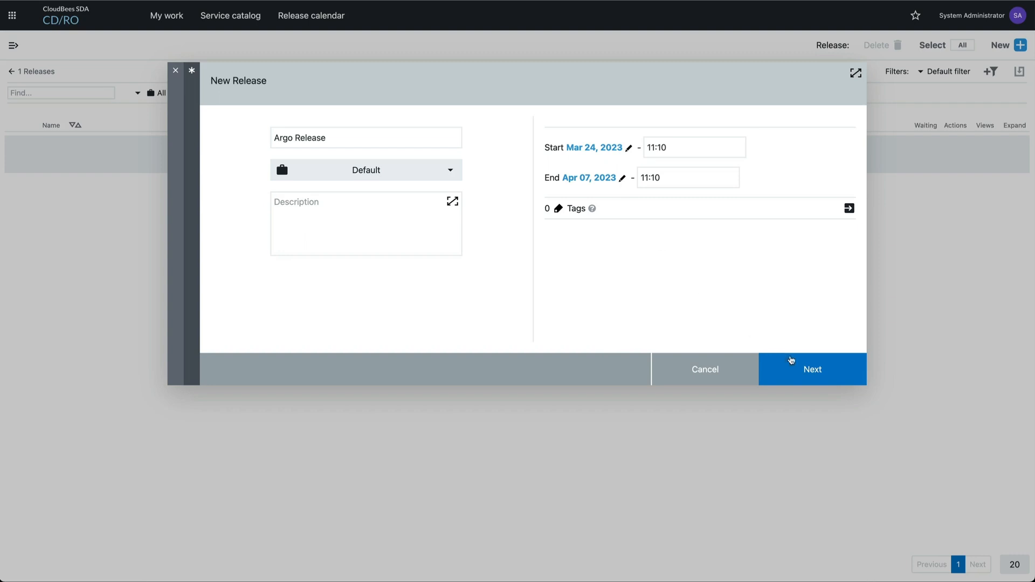
{"action": "left_click", "coordinate": [803, 370]}
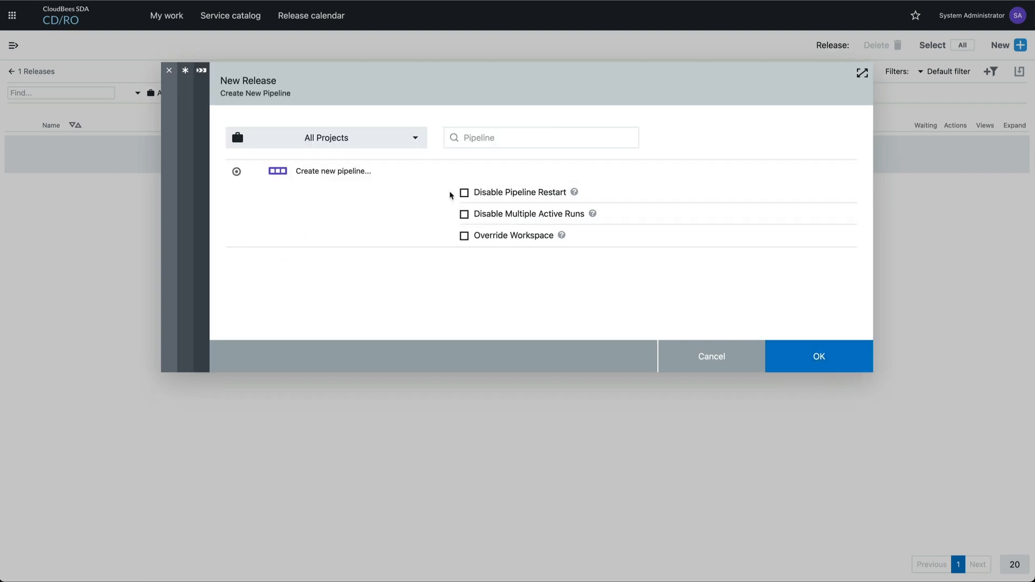
{"action": "left_click", "coordinate": [846, 353]}
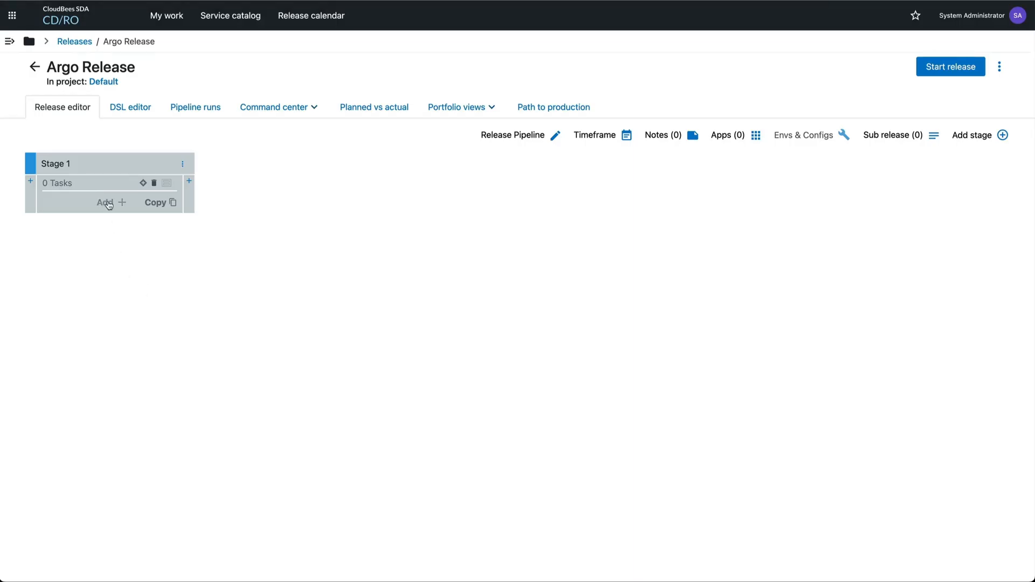
Add a Deployer task named "Deploy application" to Stage 1, keeping serial deployment.
{"action": "left_click", "coordinate": [106, 202]}
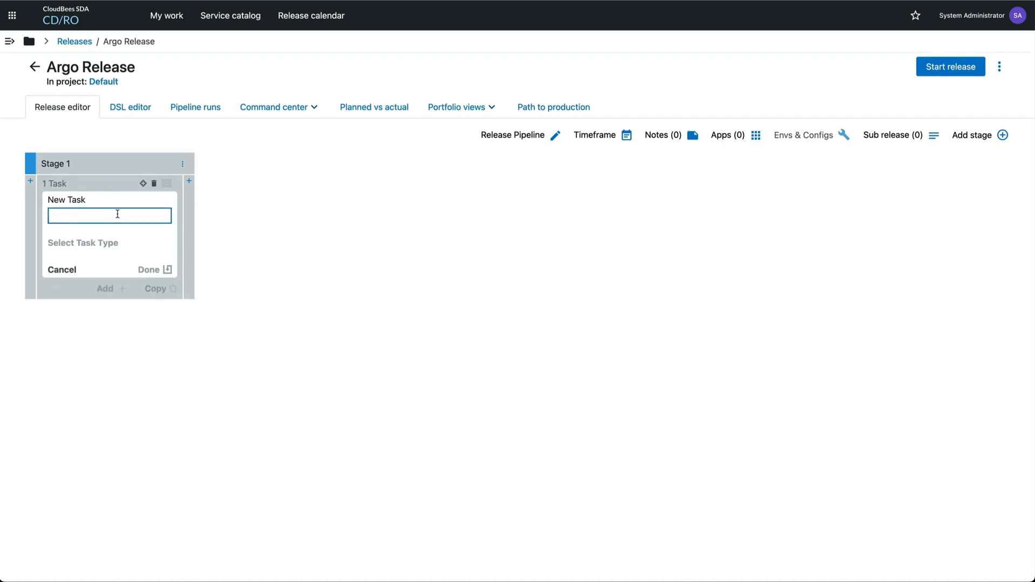
{"action": "type", "text": "Deploy application"}
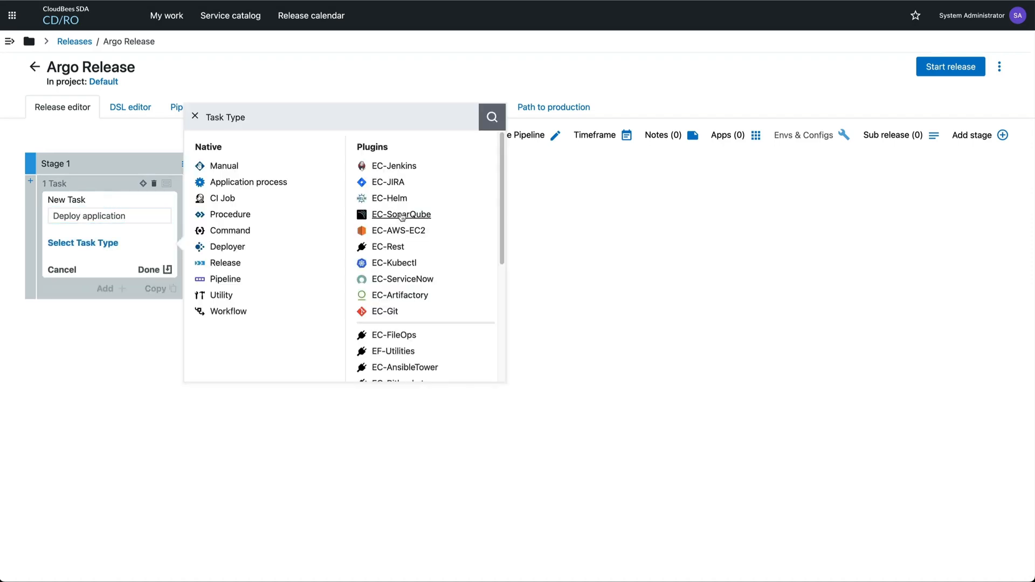
{"action": "key", "text": "Return"}
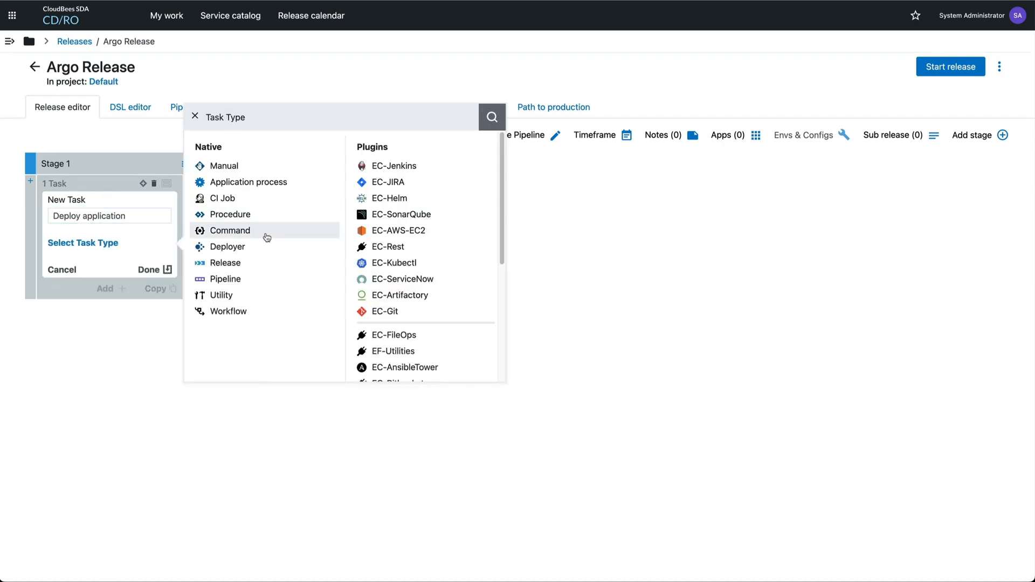
{"action": "left_click", "coordinate": [227, 247]}
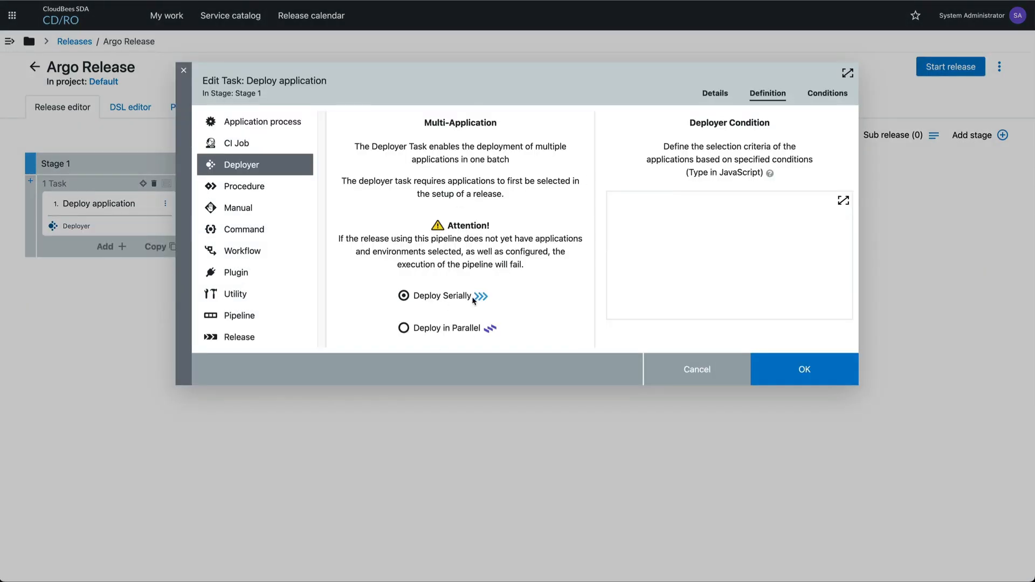
{"action": "left_click", "coordinate": [804, 360]}
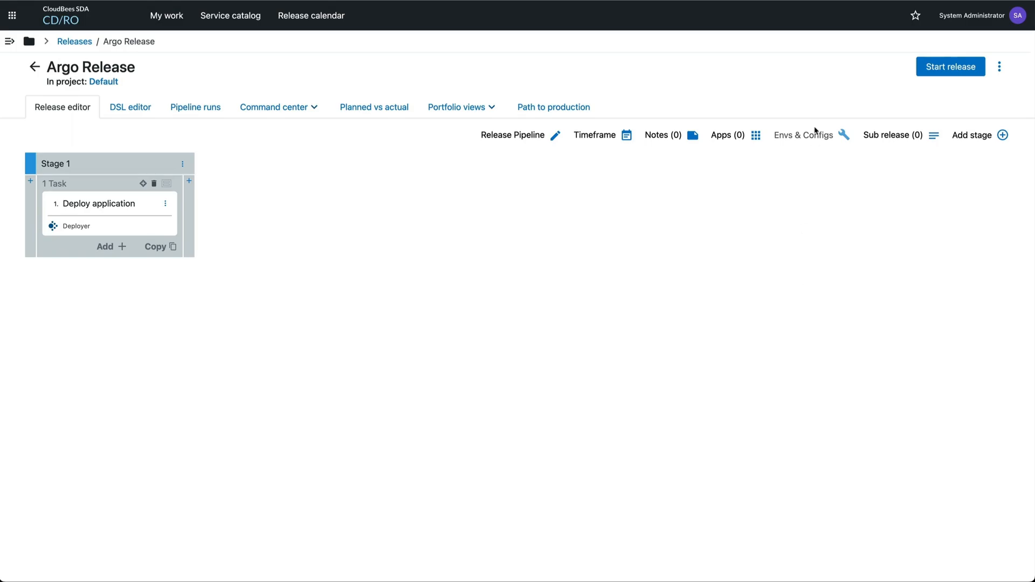
Add Insurance App to the applications of the release.
{"action": "left_click", "coordinate": [756, 138]}
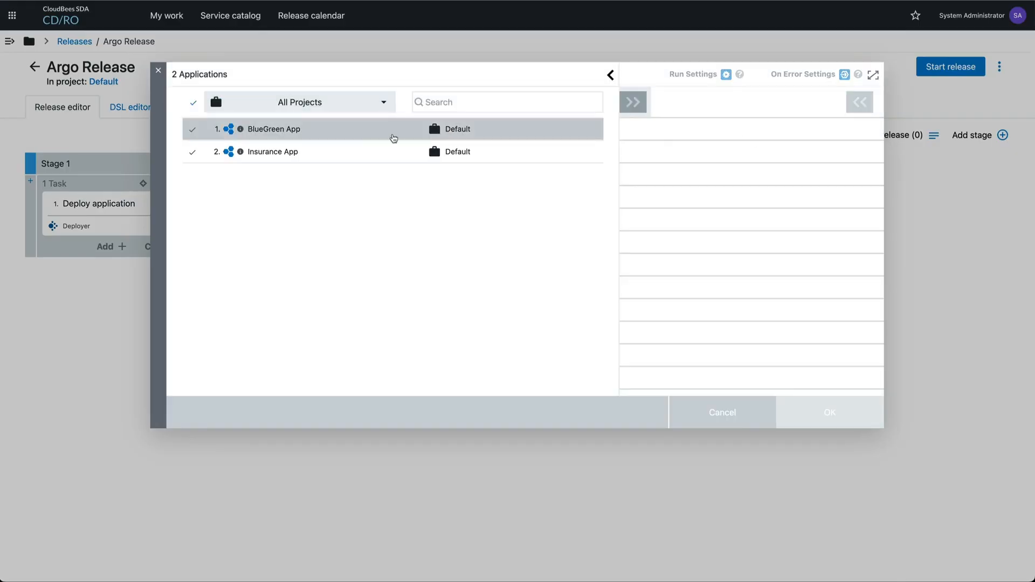
{"action": "left_click", "coordinate": [275, 152]}
{"action": "left_click", "coordinate": [639, 108]}
{"action": "left_click", "coordinate": [829, 404]}
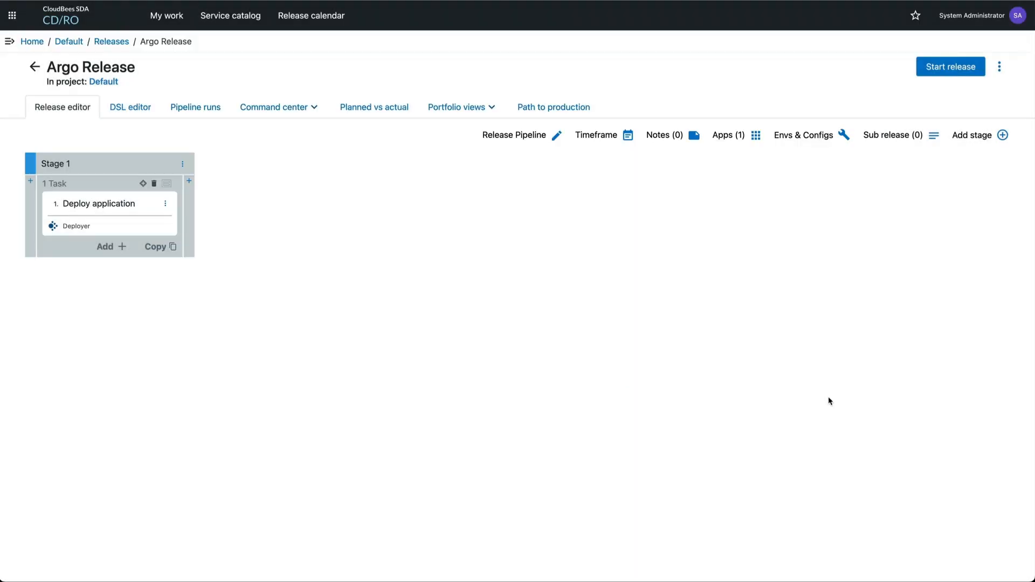
Assign the existing Insurance QA environment to Insurance App's deployment in Stage 1.
{"action": "left_click", "coordinate": [844, 141]}
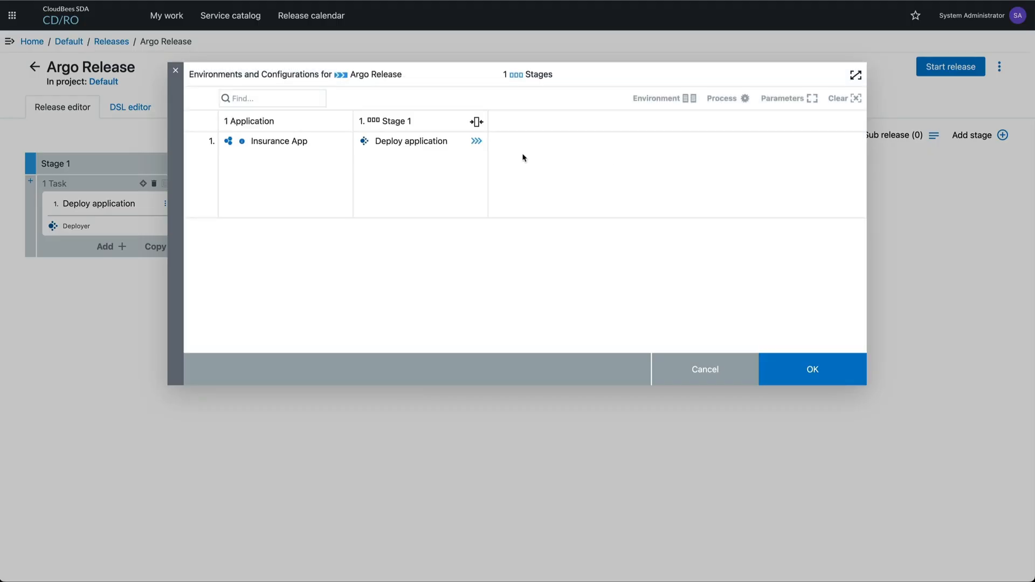
{"action": "left_click", "coordinate": [421, 157]}
{"action": "left_click", "coordinate": [690, 100]}
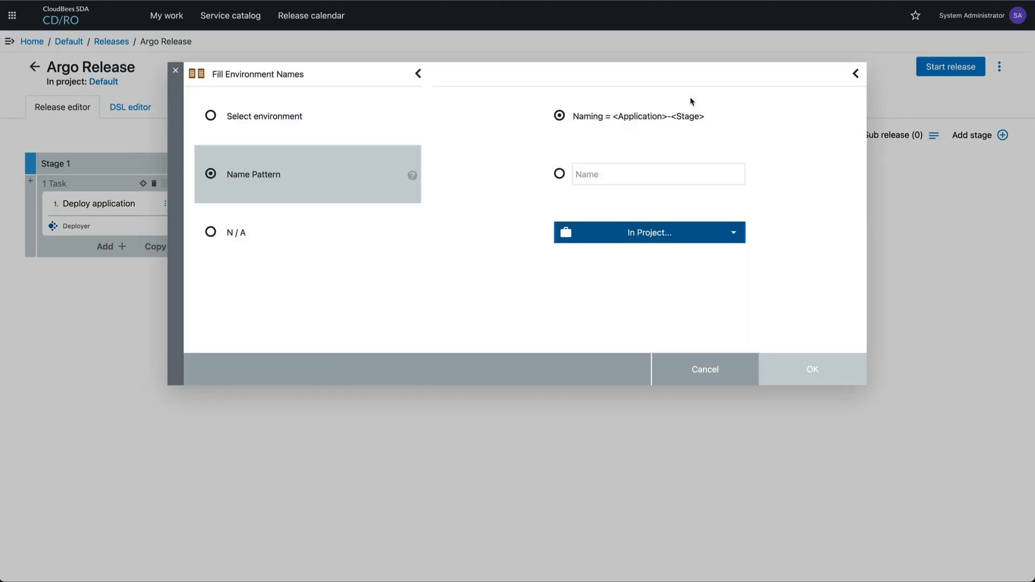
{"action": "left_click", "coordinate": [262, 112]}
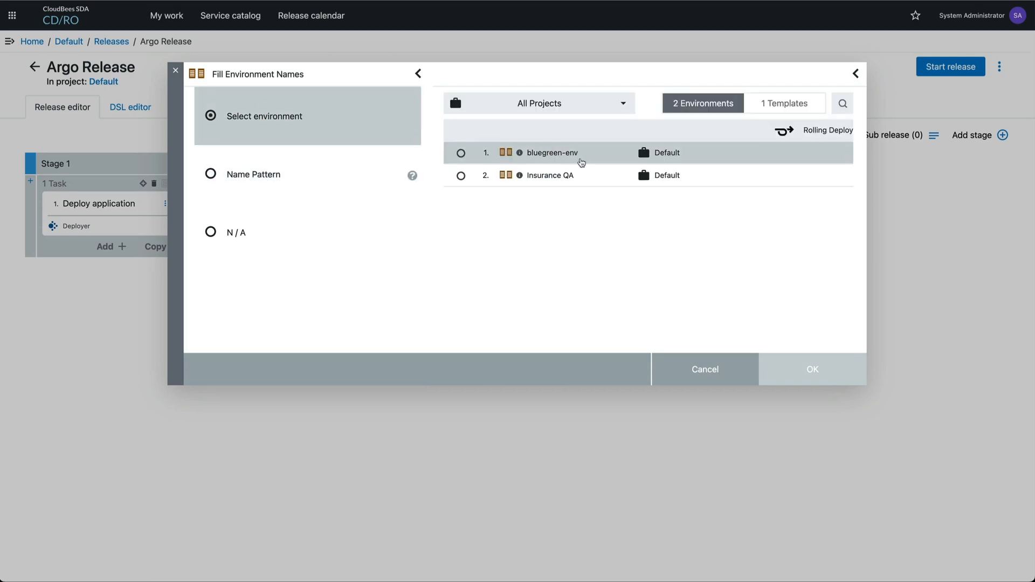
{"action": "left_click", "coordinate": [588, 180]}
{"action": "left_click", "coordinate": [795, 368]}
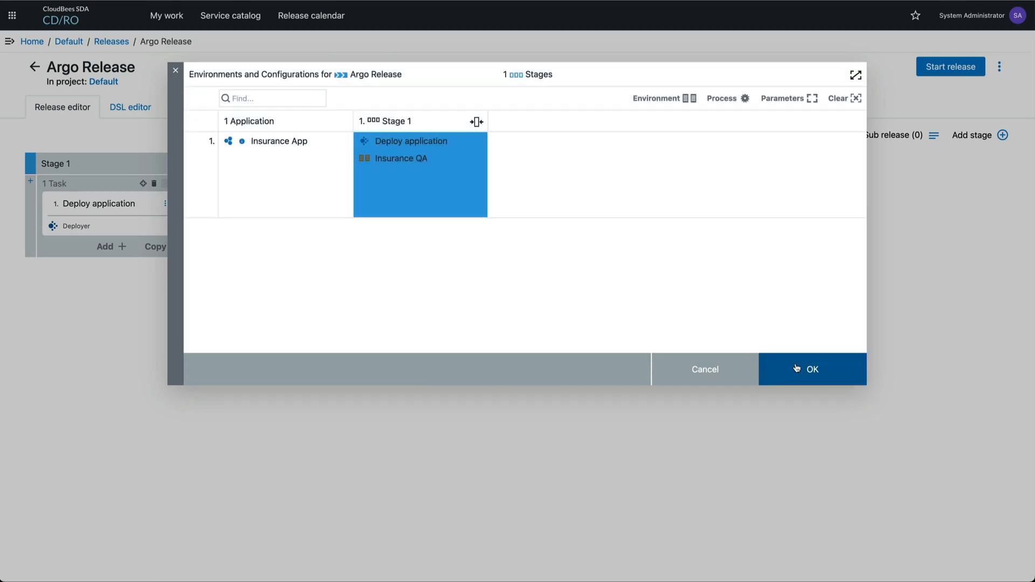
Set Deploy Application as the process for Insurance App in Stage 1.
{"action": "left_click", "coordinate": [729, 100]}
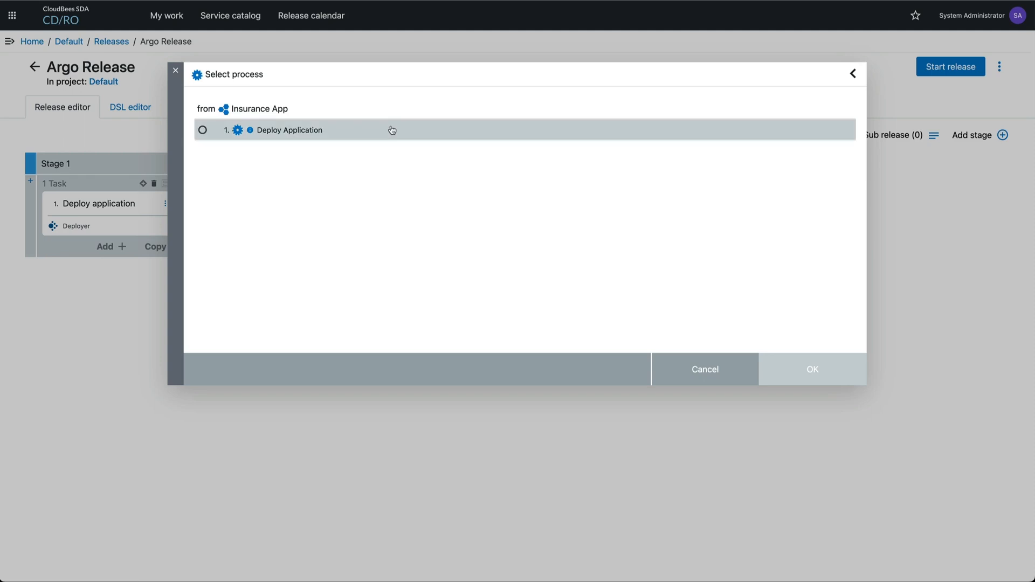
{"action": "left_click", "coordinate": [393, 129]}
{"action": "left_click", "coordinate": [796, 370]}
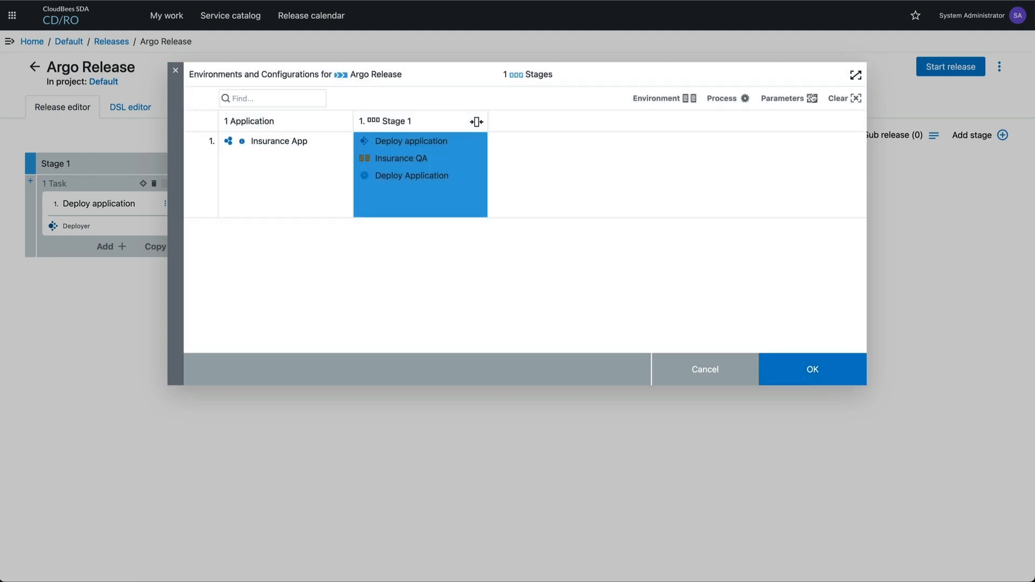
Set the deployment's app version to 0.2, add admin as rollout approver, and save the environment configuration.
{"action": "left_click", "coordinate": [814, 99]}
{"action": "left_click", "coordinate": [470, 112]}
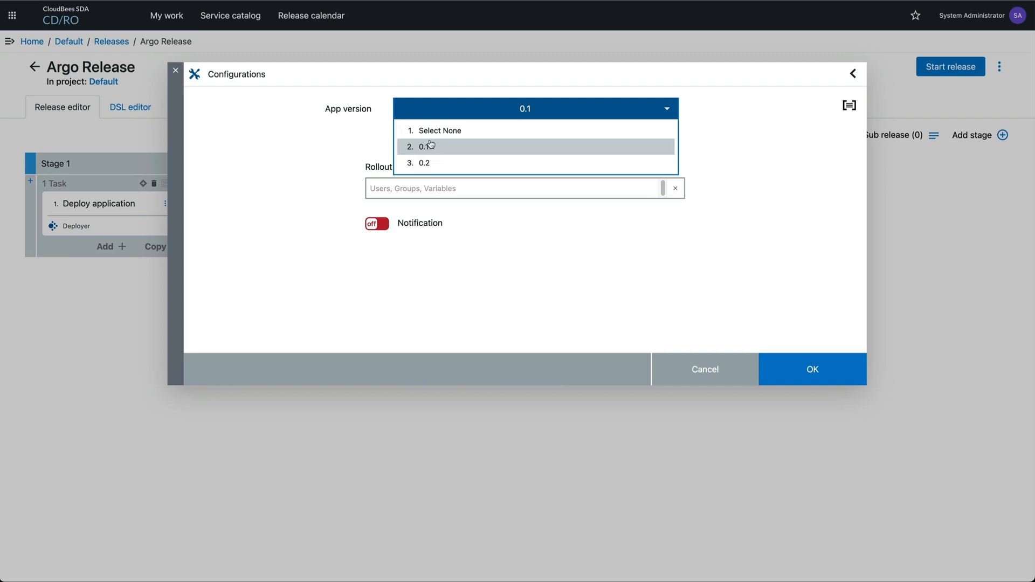
{"action": "left_click", "coordinate": [455, 163]}
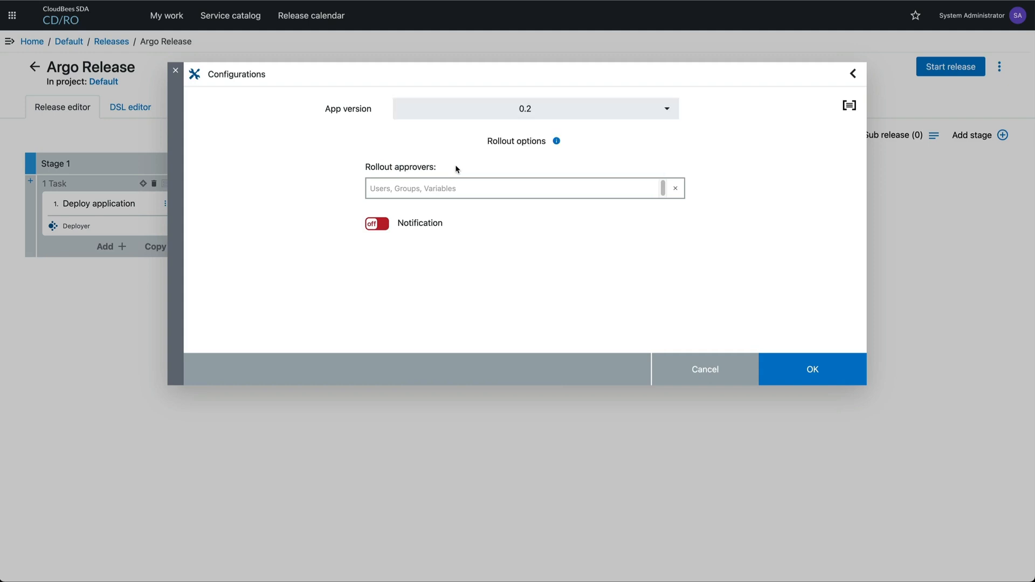
{"action": "left_click", "coordinate": [466, 195]}
{"action": "type", "text": "admin"}
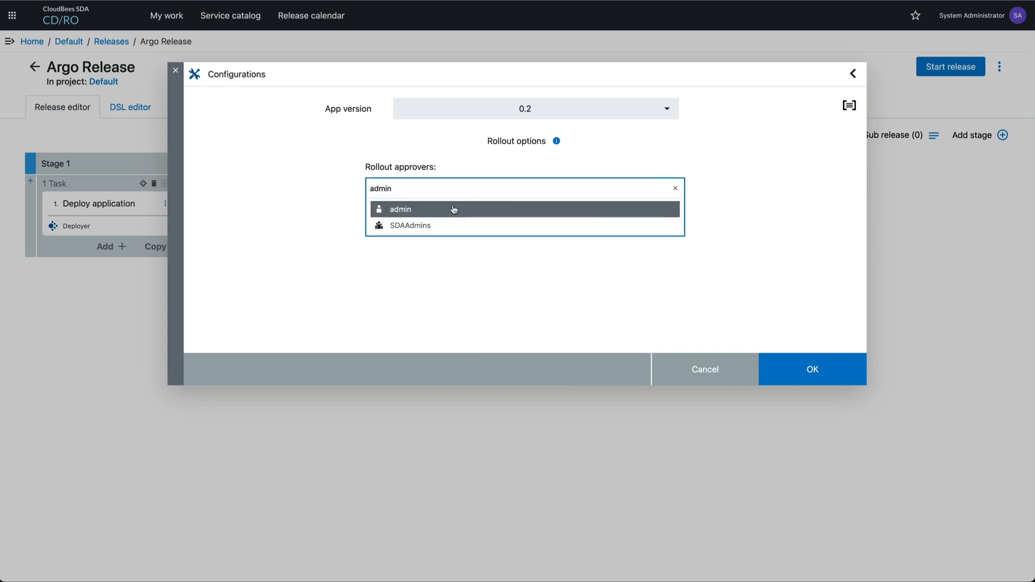
{"action": "left_click", "coordinate": [454, 210]}
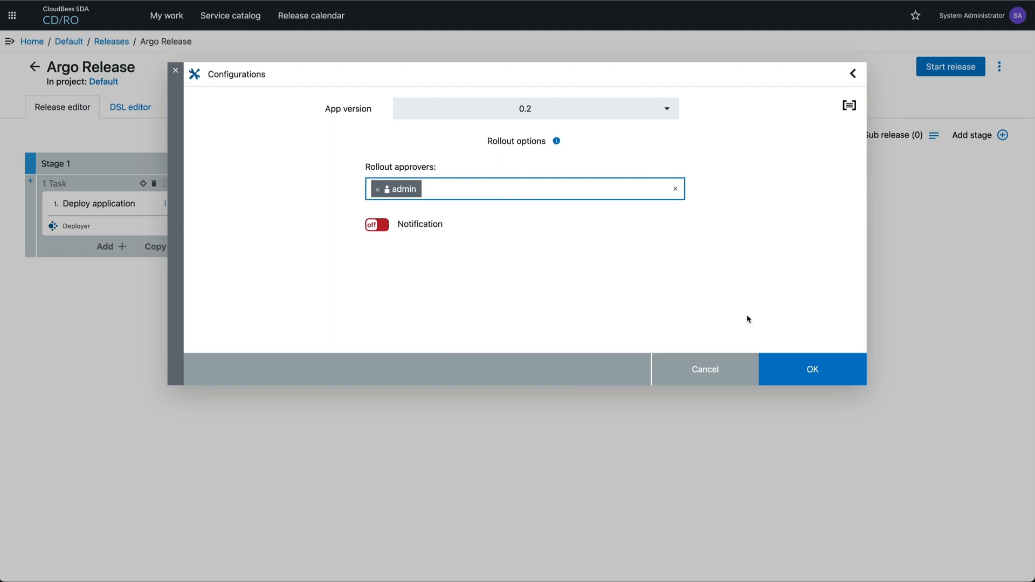
{"action": "left_click", "coordinate": [841, 367]}
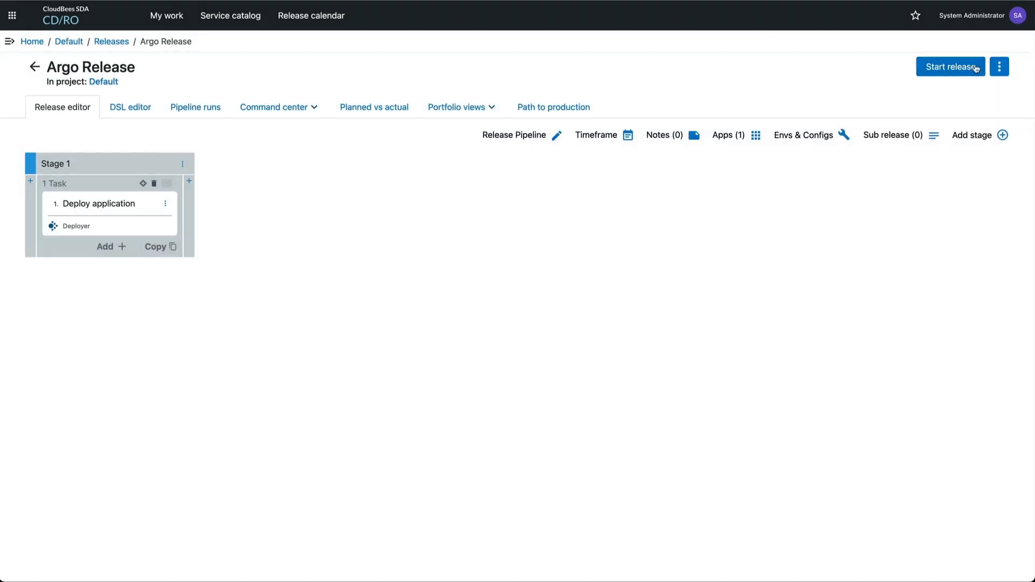
Start the release and show its Path to production view with the stage columns expanded.
{"action": "left_click", "coordinate": [950, 66]}
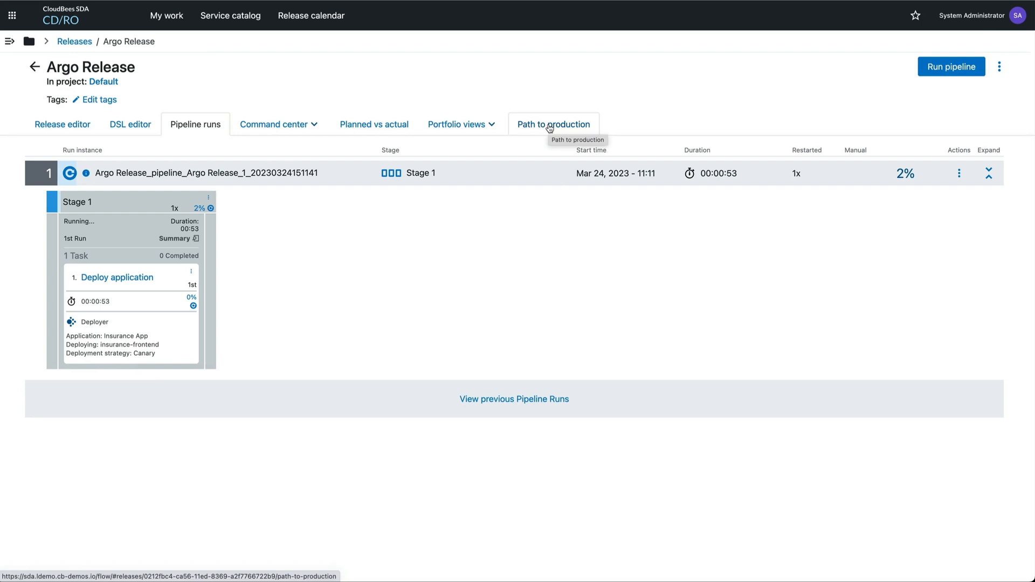
{"action": "left_click", "coordinate": [549, 126]}
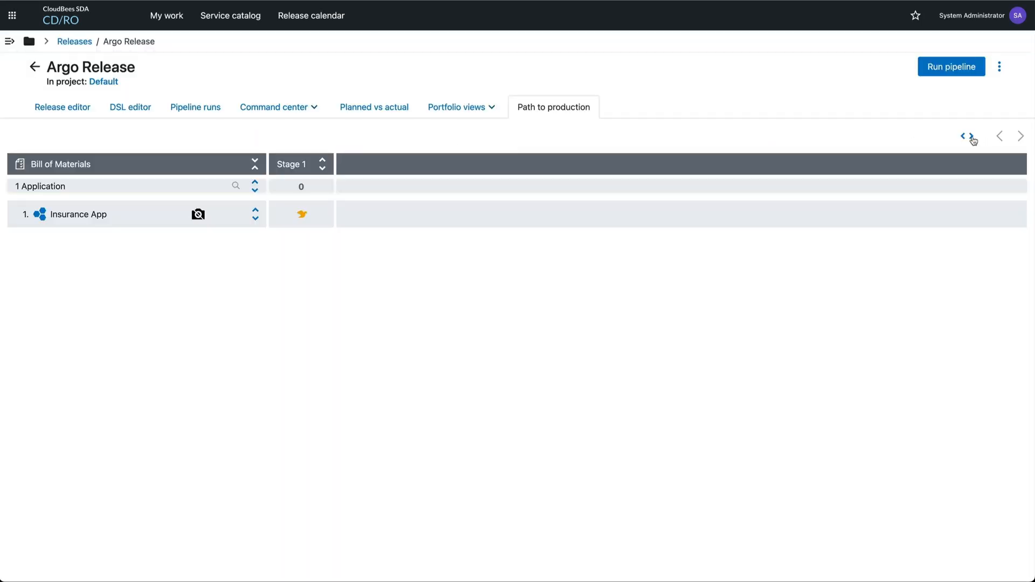
{"action": "left_click", "coordinate": [971, 137]}
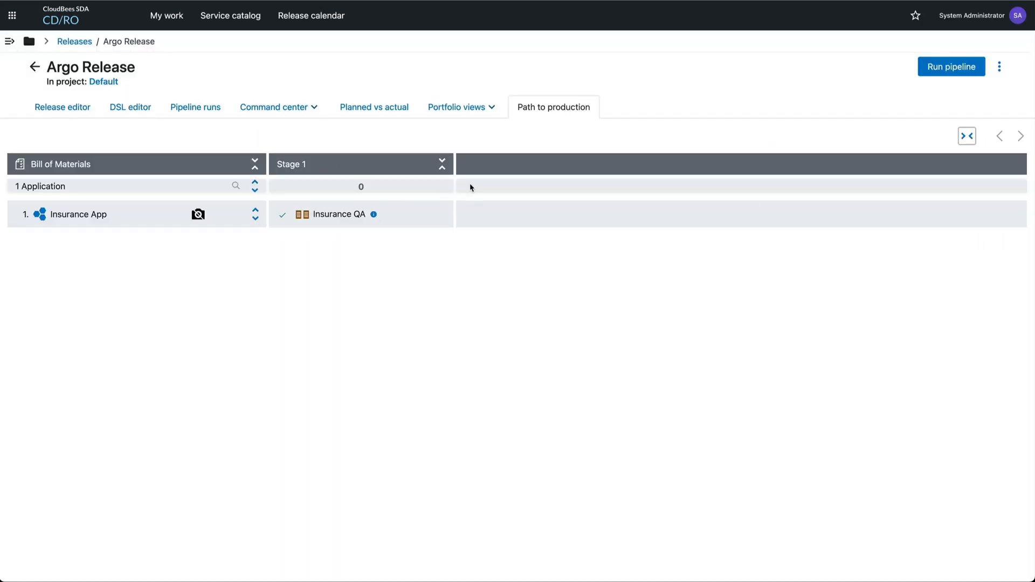
Inspect the Insurance QA deployment details in Stage 1 and expand Insurance App to show its component versions.
{"action": "left_click", "coordinate": [440, 169]}
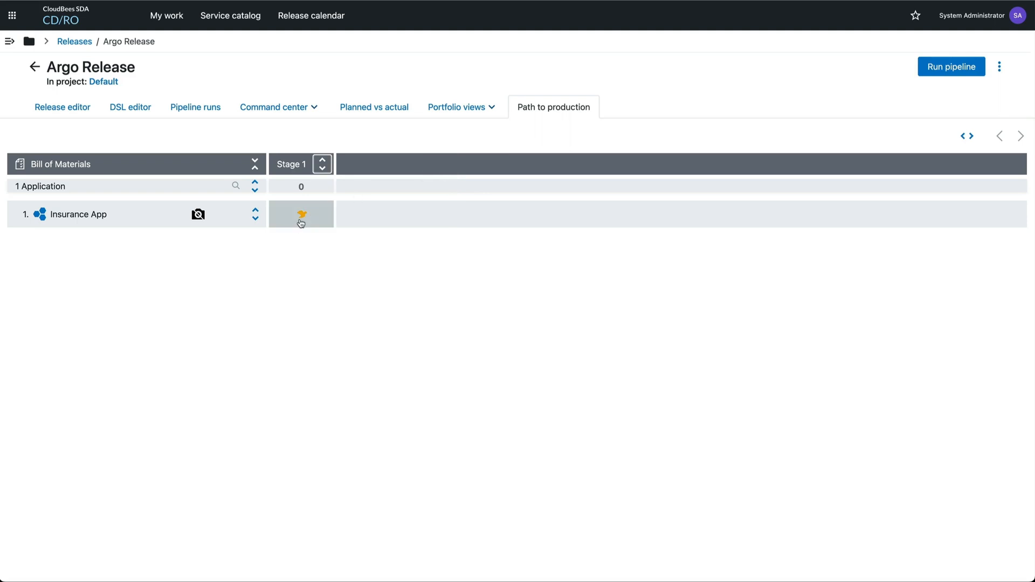
{"action": "left_click", "coordinate": [300, 221]}
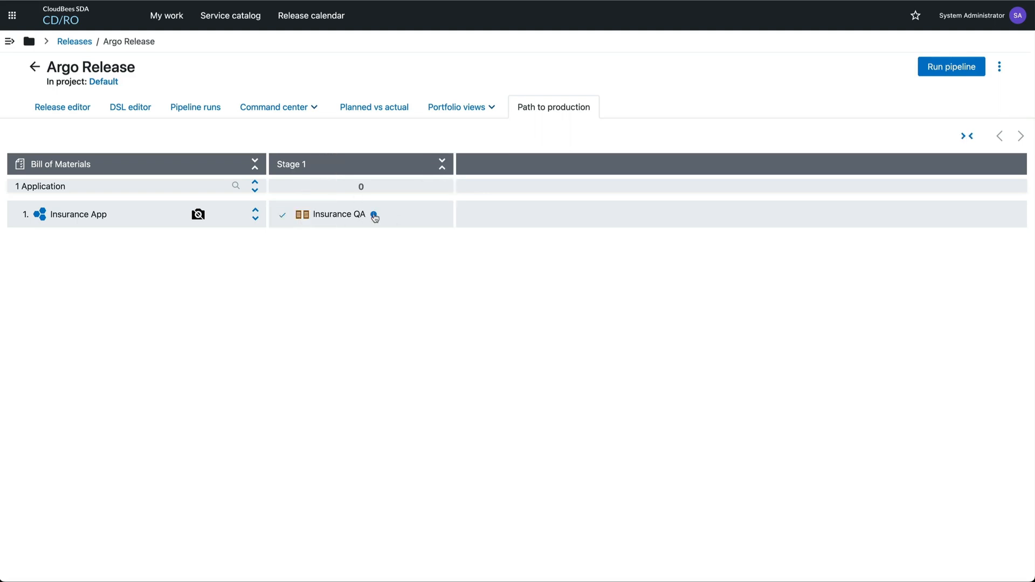
{"action": "mouse_move", "coordinate": [374, 217]}
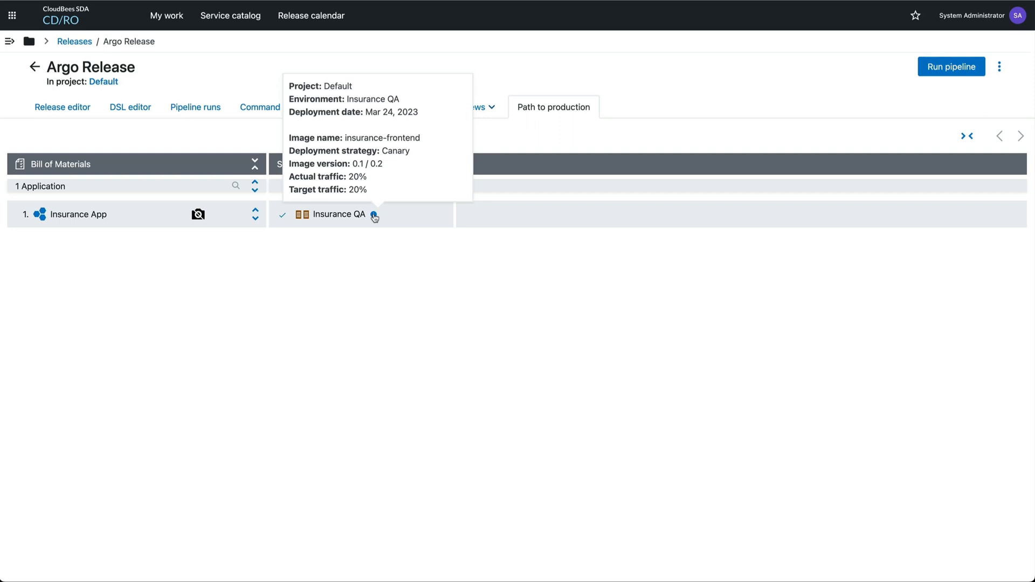
{"action": "left_click", "coordinate": [255, 215]}
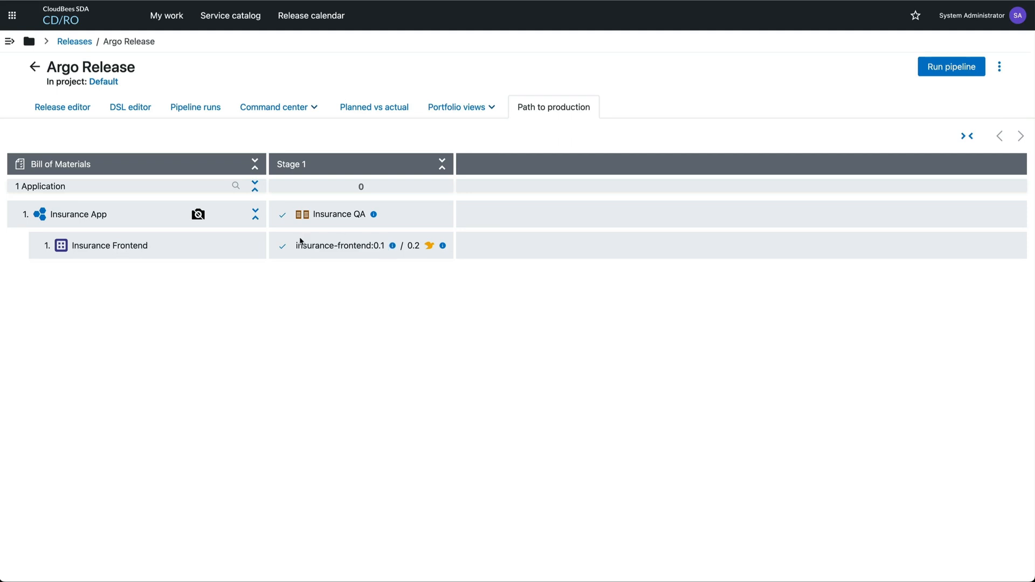
Approve the Manual Verification step of the running Deploy application task with outcome Proceed and the comment "LGTM".
{"action": "left_click", "coordinate": [74, 109]}
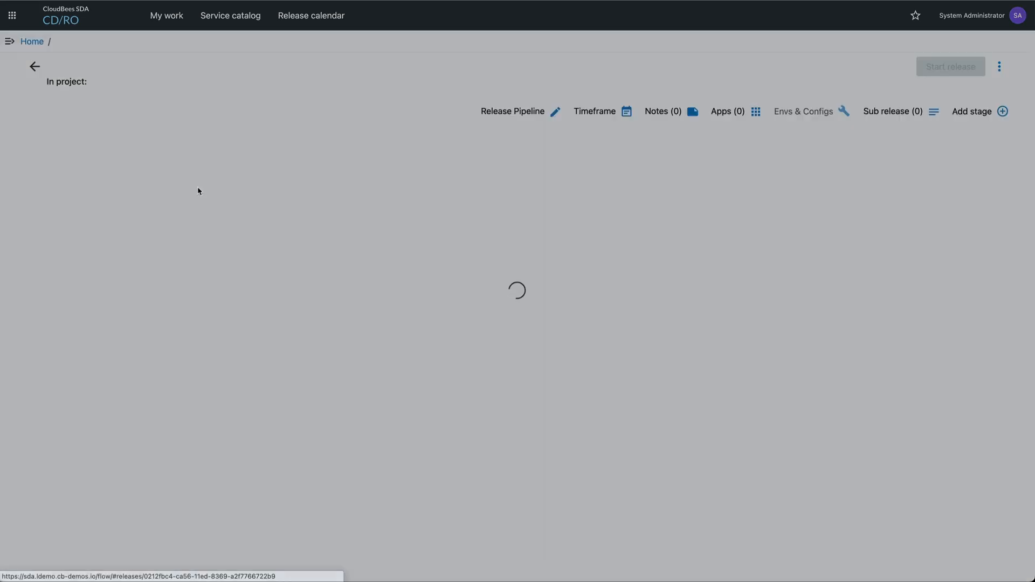
{"action": "left_click", "coordinate": [186, 110]}
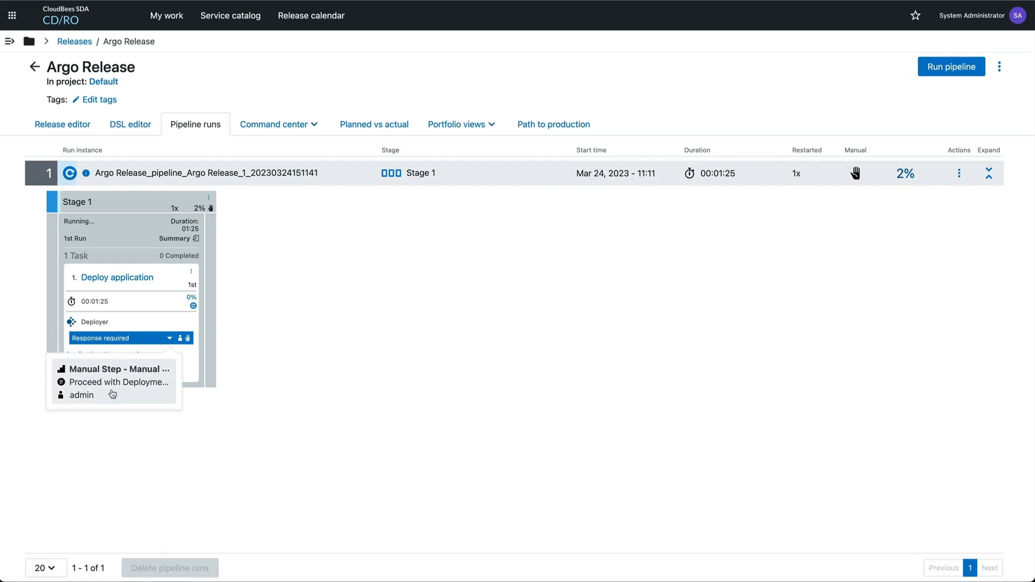
{"action": "left_click", "coordinate": [112, 393]}
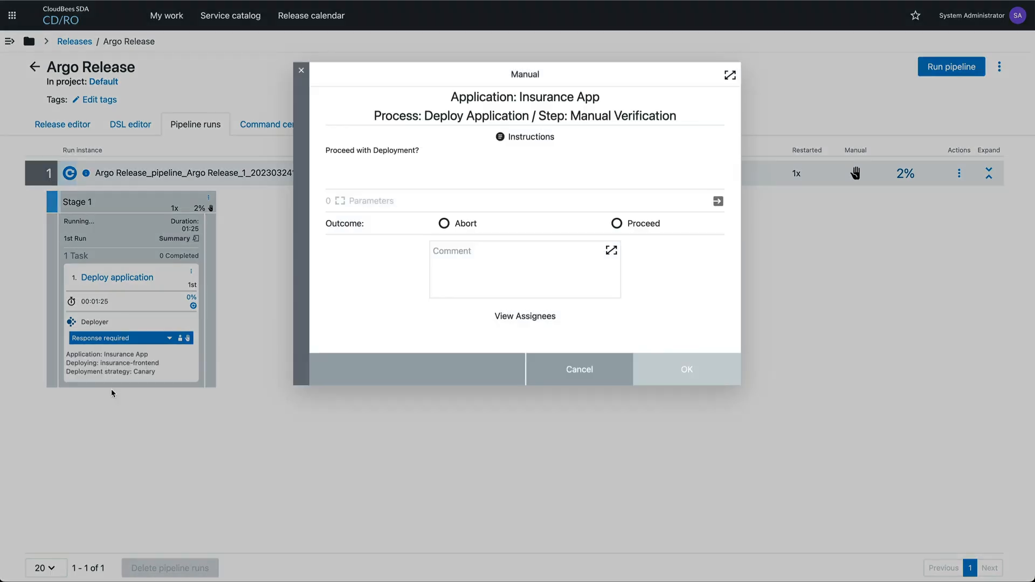
{"action": "left_click", "coordinate": [564, 263]}
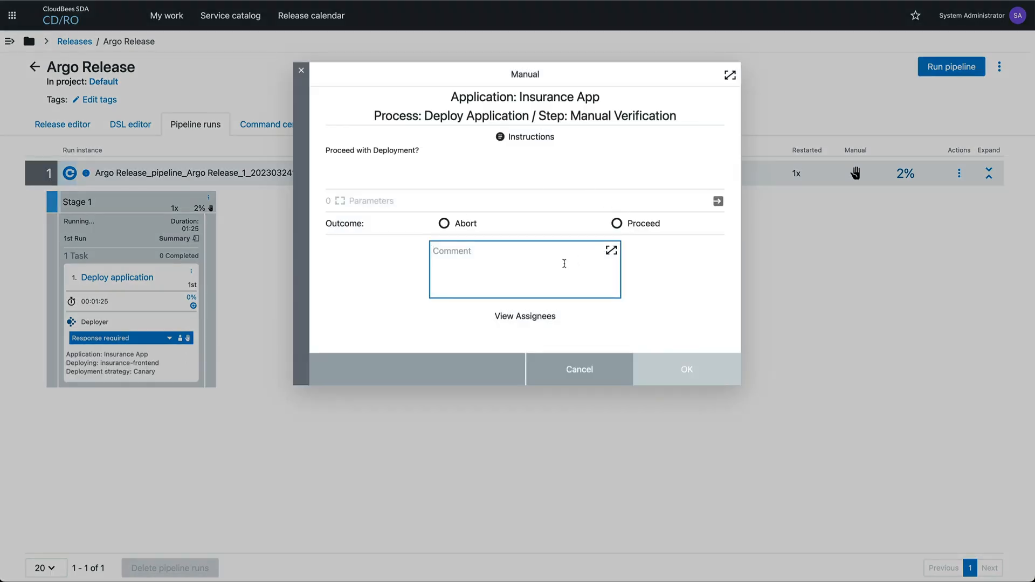
{"action": "type", "text": "LGTM"}
{"action": "left_click", "coordinate": [617, 223]}
{"action": "left_click", "coordinate": [681, 377]}
Check the canary rollout details of the insurance-frontend image for Stage 1 in the Path to production view.
{"action": "right_click", "coordinate": [572, 133]}
{"action": "left_click", "coordinate": [573, 138]}
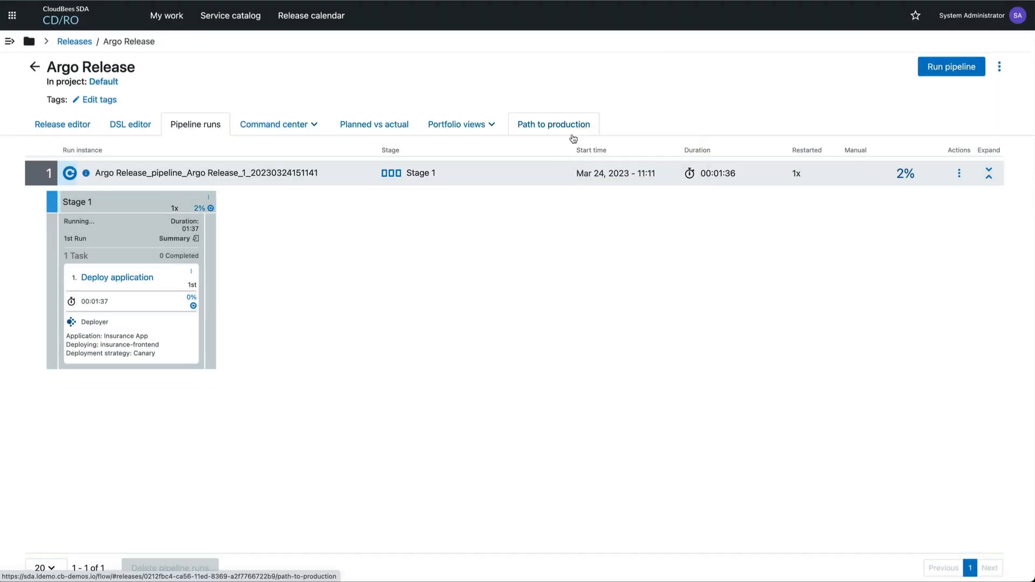
{"action": "mouse_move", "coordinate": [408, 248]}
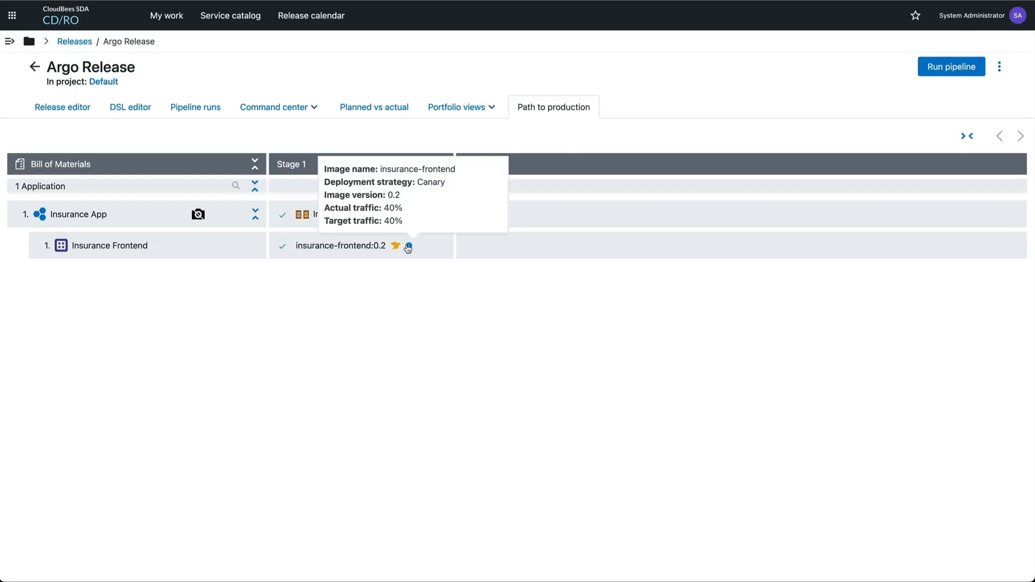